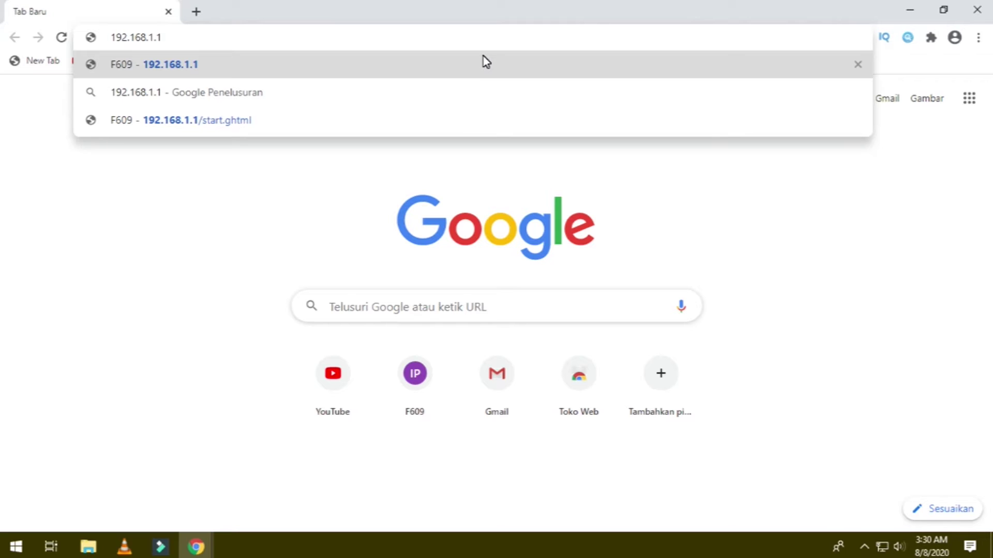
Load 192.168.1.1 and log in as admin with the account password.
{"action": "key", "text": "Return"}
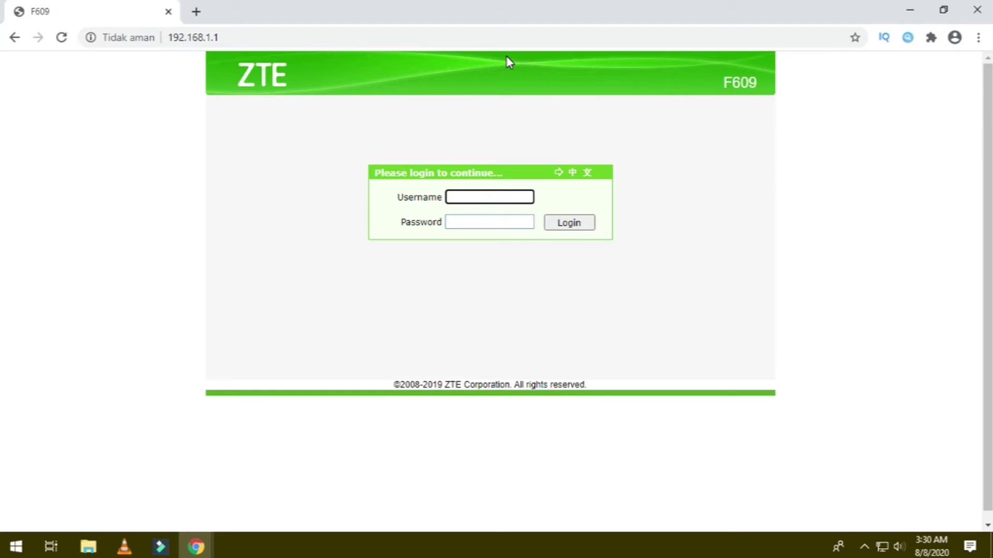
{"action": "left_click", "coordinate": [468, 196]}
{"action": "type", "text": "admin"}
{"action": "left_click", "coordinate": [488, 221]}
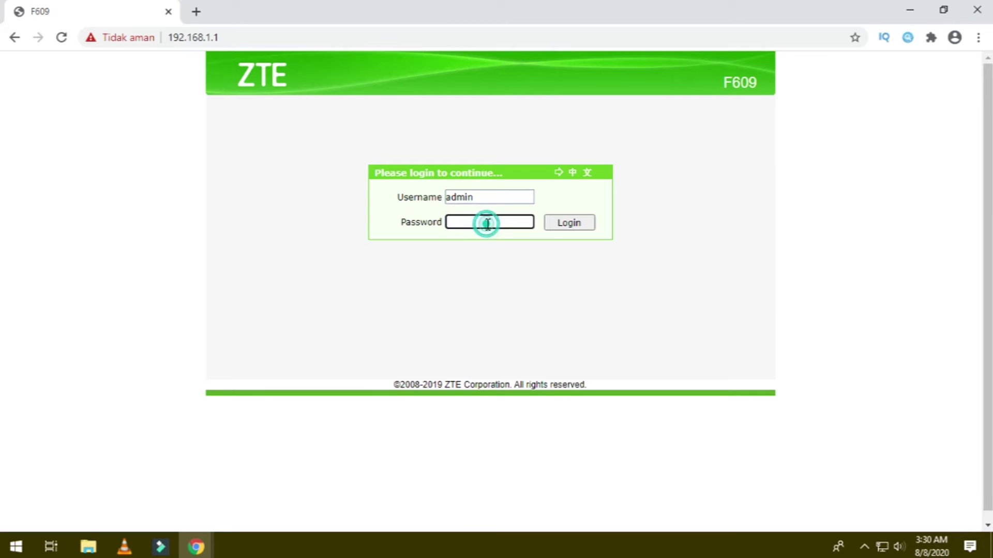
{"action": "type", "text": "*************"}
{"action": "key", "text": "Return"}
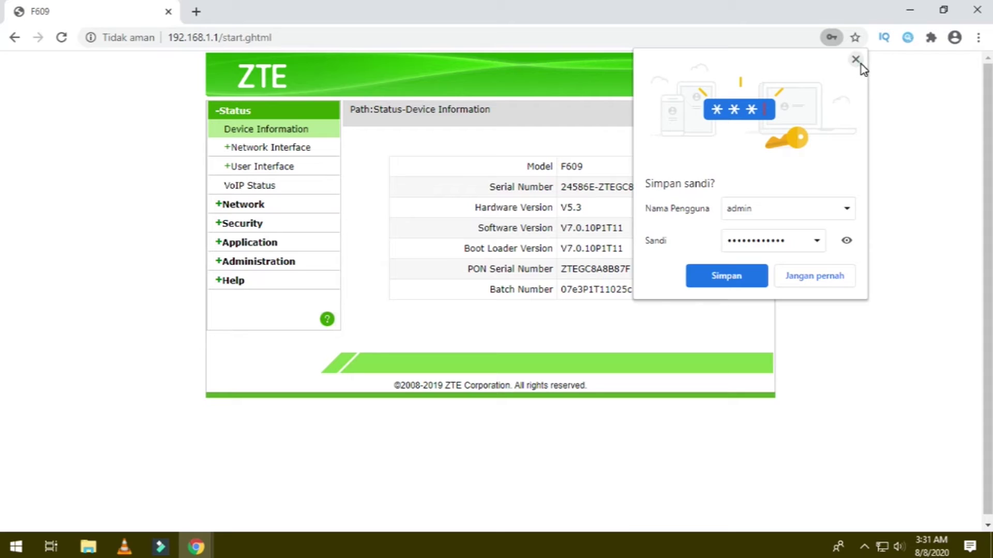
Dismiss Chrome's save-password offer and go to the Network > WLAN Basic settings.
{"action": "left_click", "coordinate": [855, 60]}
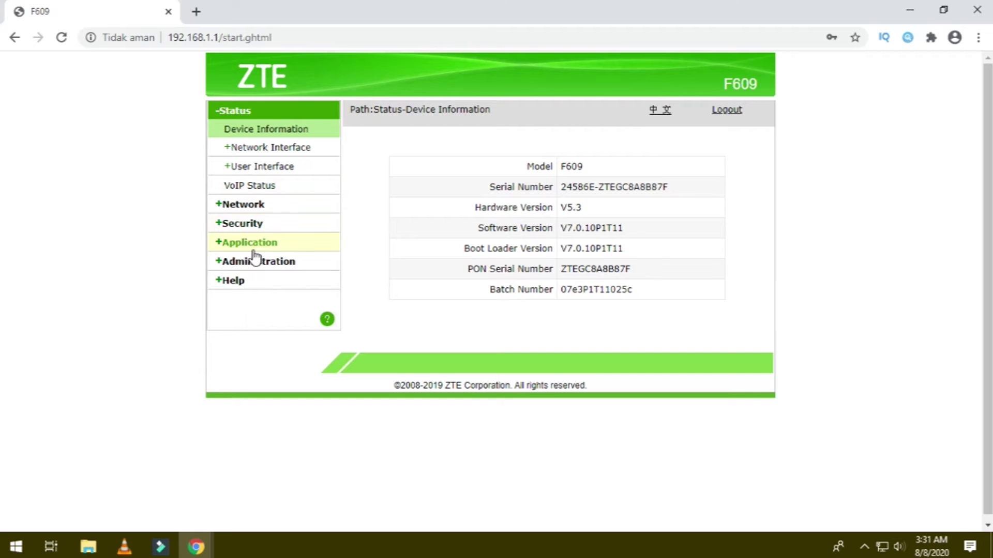
{"action": "left_click", "coordinate": [222, 206]}
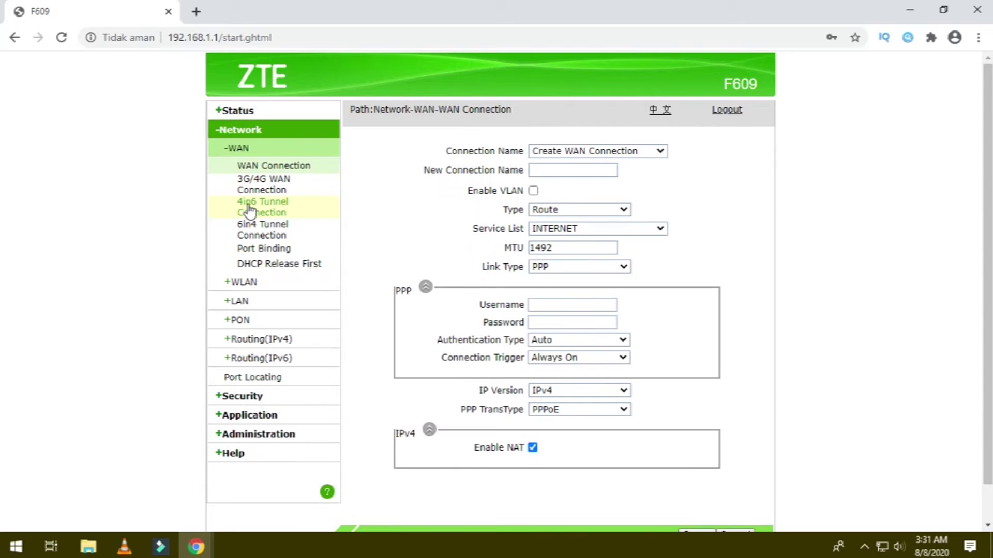
{"action": "left_click", "coordinate": [226, 283]}
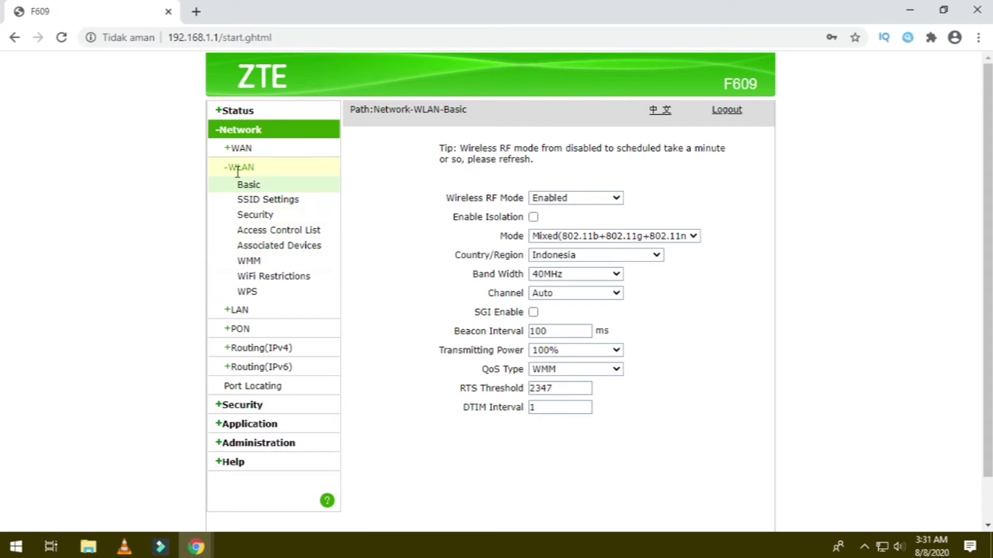
View the WLAN Associated Devices list, then go to the LAN DHCP Server page.
{"action": "left_click", "coordinate": [302, 248]}
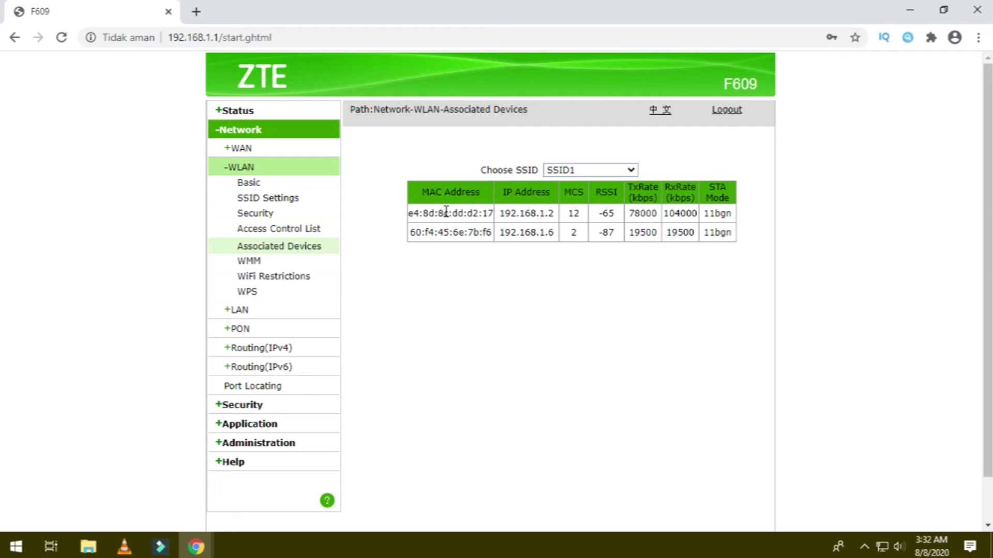
{"action": "left_click", "coordinate": [236, 310]}
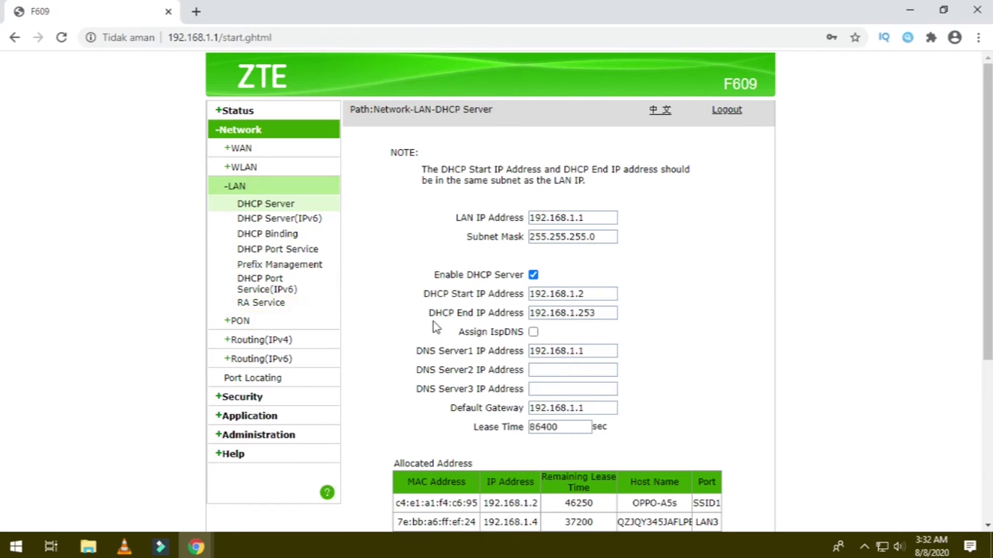
{"action": "scroll", "coordinate": [435, 321], "scroll_direction": "down", "scroll_amount": 5}
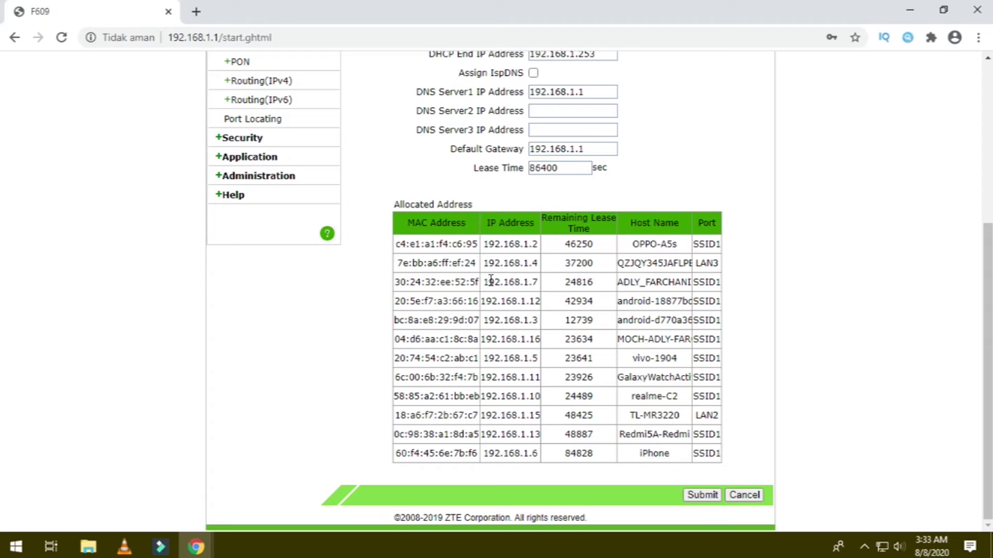
{"action": "scroll", "coordinate": [520, 411], "scroll_direction": "up", "scroll_amount": 1}
{"action": "scroll", "coordinate": [522, 414], "scroll_direction": "down", "scroll_amount": 1}
{"action": "scroll", "coordinate": [519, 414], "scroll_direction": "up", "scroll_amount": 3}
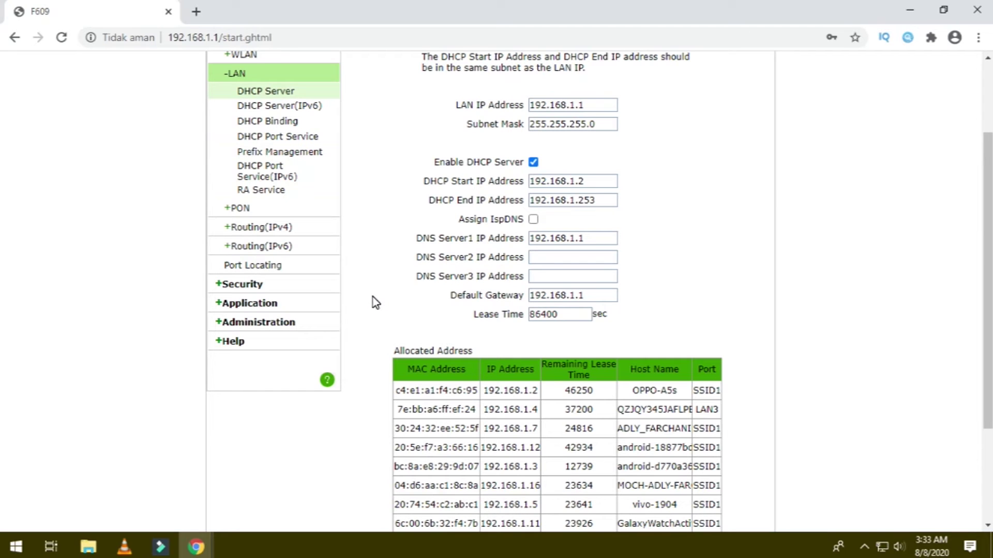
{"action": "scroll", "coordinate": [373, 301], "scroll_direction": "up", "scroll_amount": 2}
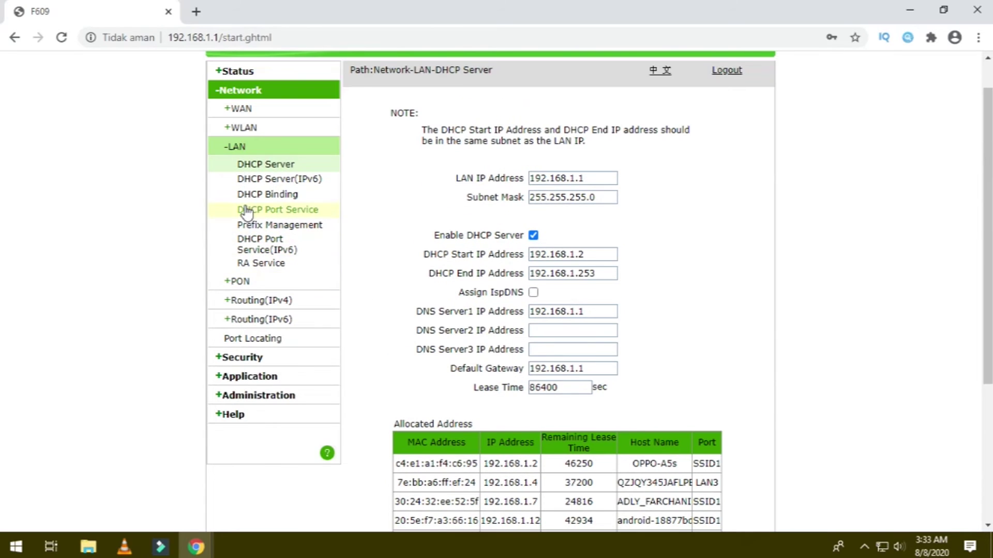
{"action": "left_click", "coordinate": [234, 134]}
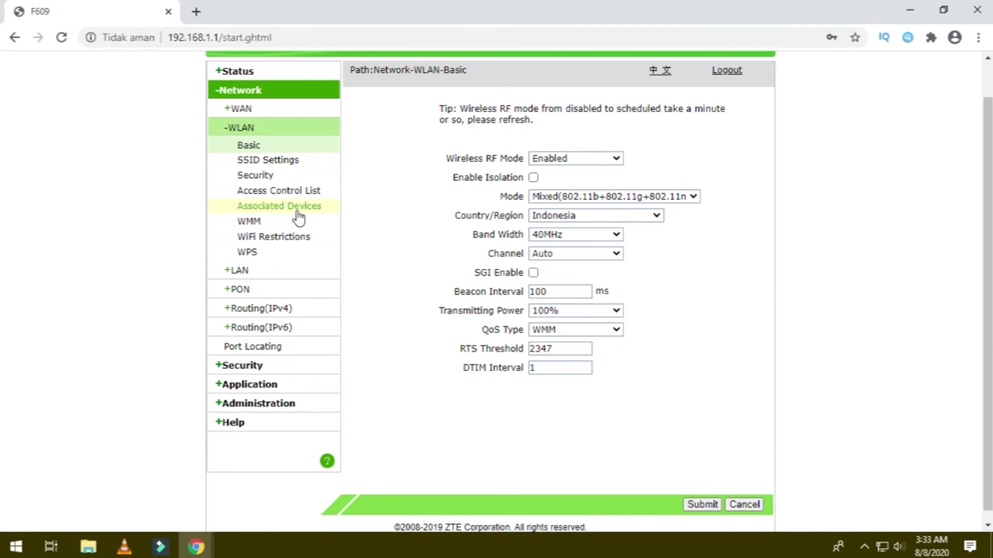
{"action": "left_click", "coordinate": [302, 209]}
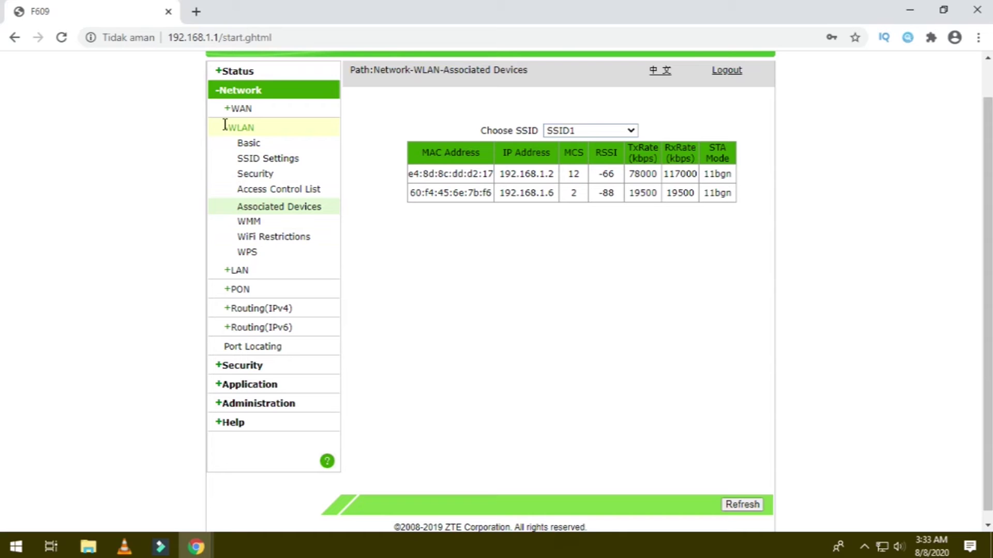
Return to the LAN DHCP Server page and scroll to the Allocated Address table.
{"action": "left_click", "coordinate": [235, 269]}
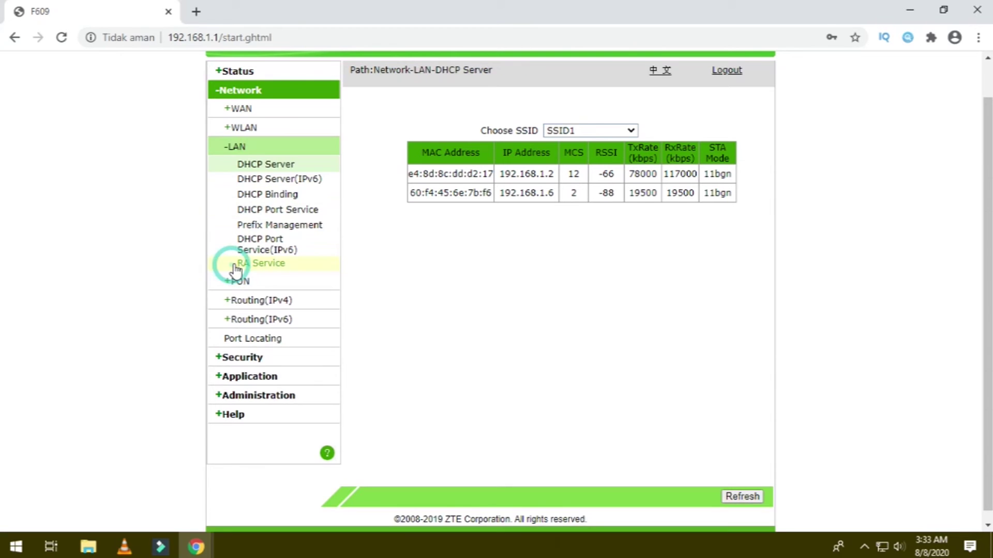
{"action": "scroll", "coordinate": [495, 318], "scroll_direction": "down", "scroll_amount": 4}
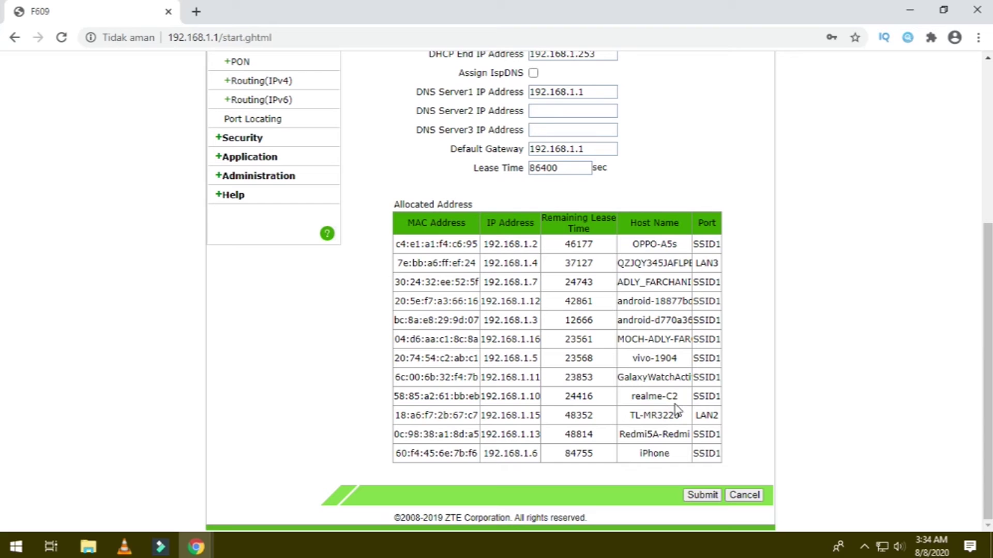
Copy the realme-C2 MAC address 58:85:a2:61:bb:eb from the Allocated Address table.
{"action": "left_click", "coordinate": [477, 397]}
{"action": "left_click_drag", "start_coordinate": [388, 399], "coordinate": [480, 401]}
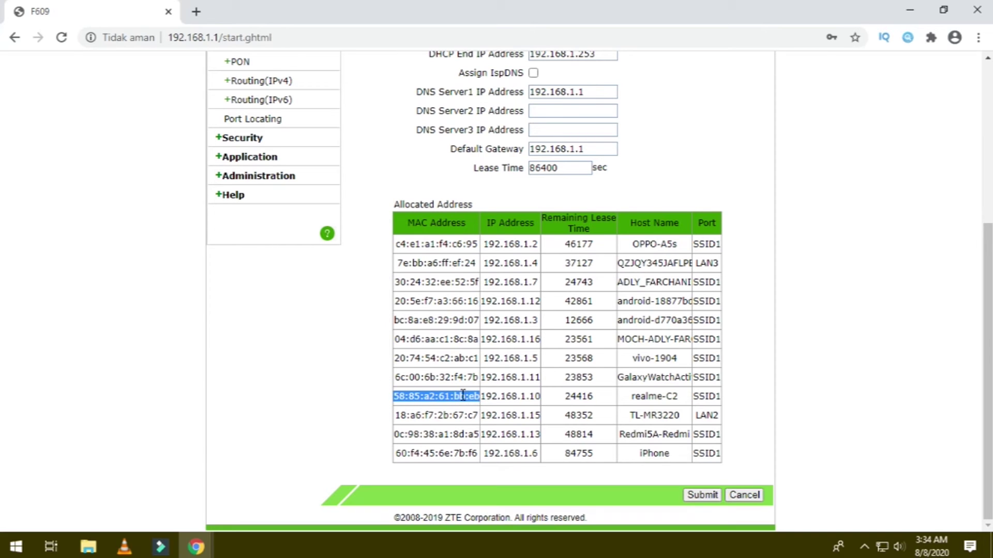
{"action": "right_click", "coordinate": [465, 397]}
{"action": "left_click", "coordinate": [488, 406]}
Launch Notepad beside the router page and paste the copied MAC address into it.
{"action": "left_click", "coordinate": [20, 547]}
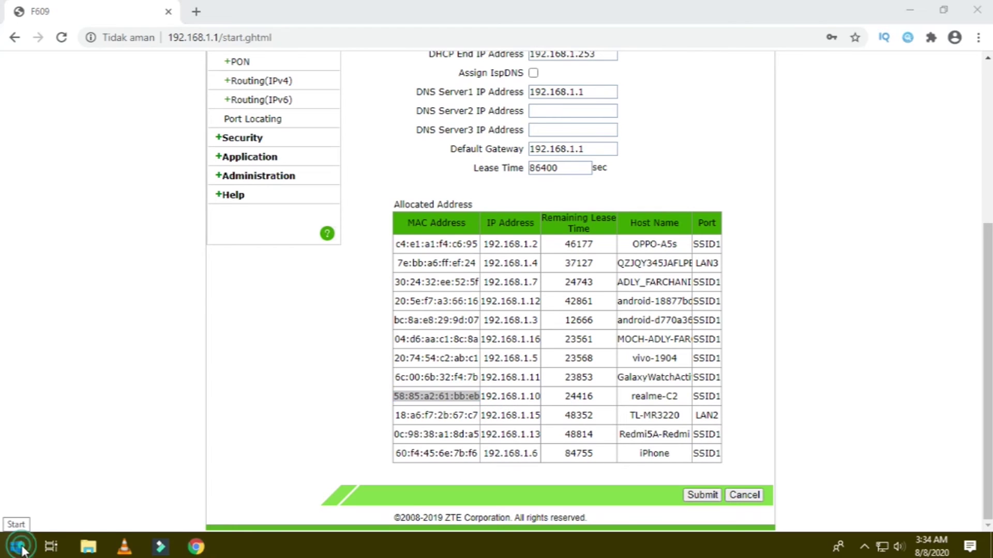
{"action": "key", "text": "Escape"}
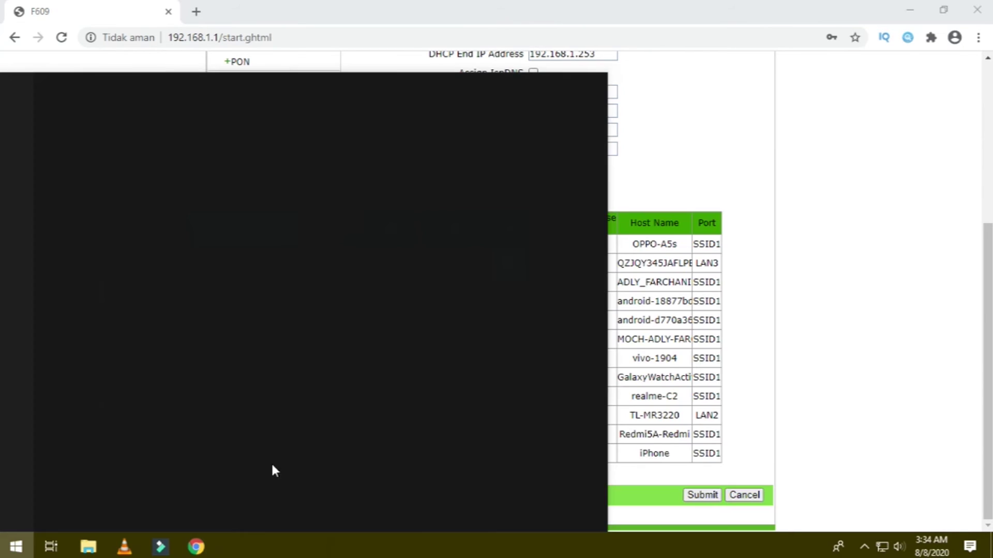
{"action": "type", "text": "notepad"}
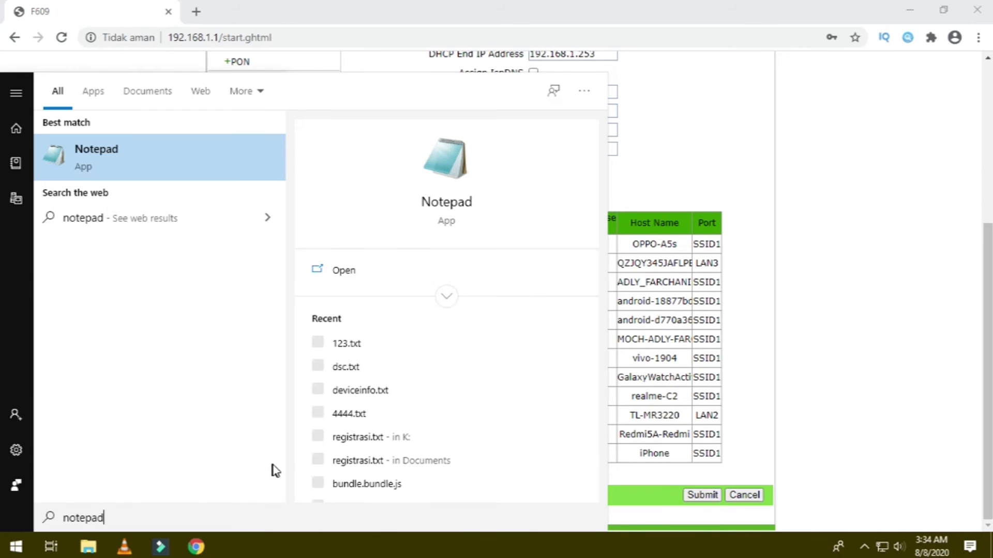
{"action": "left_click", "coordinate": [384, 272]}
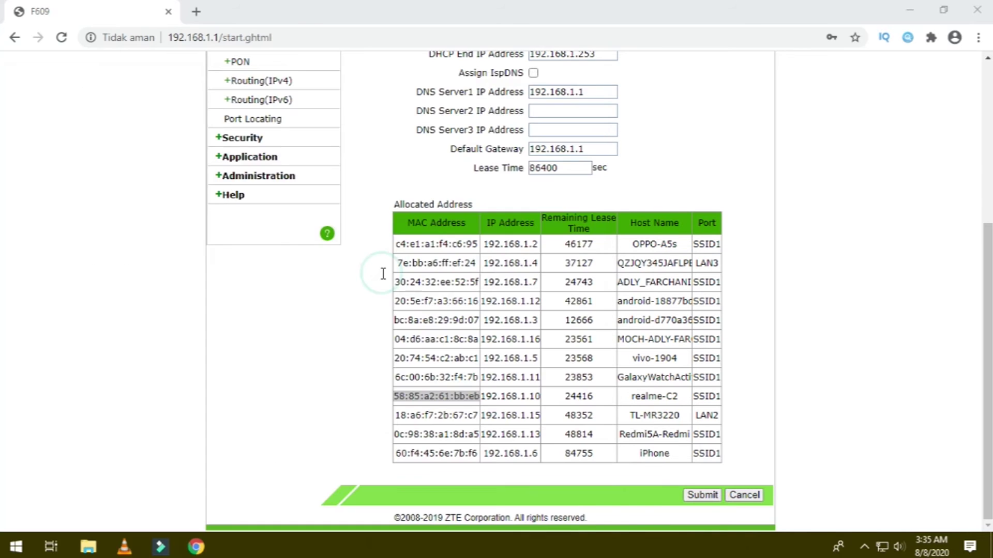
{"action": "left_click_drag", "start_coordinate": [443, 18], "coordinate": [745, 118]}
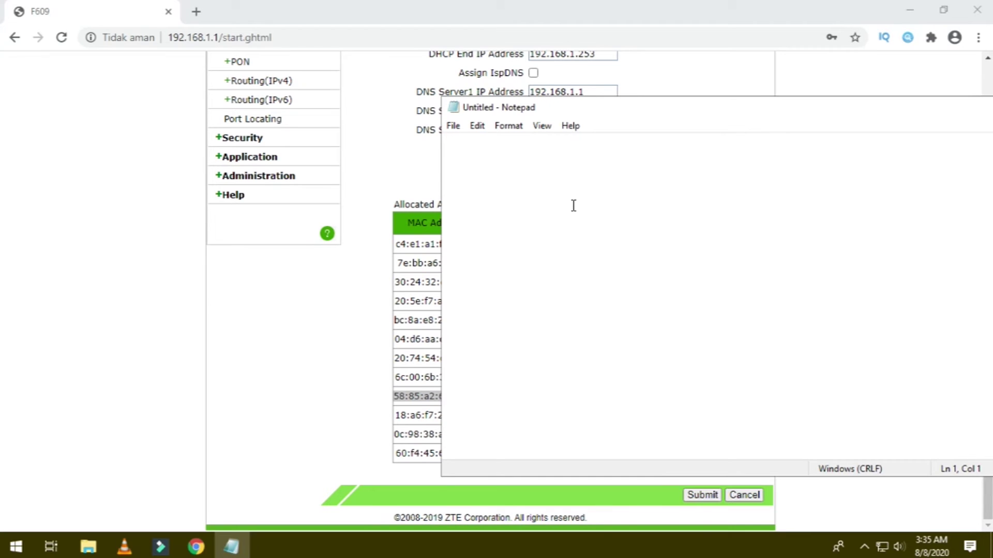
{"action": "right_click", "coordinate": [573, 202]}
{"action": "left_click", "coordinate": [601, 264]}
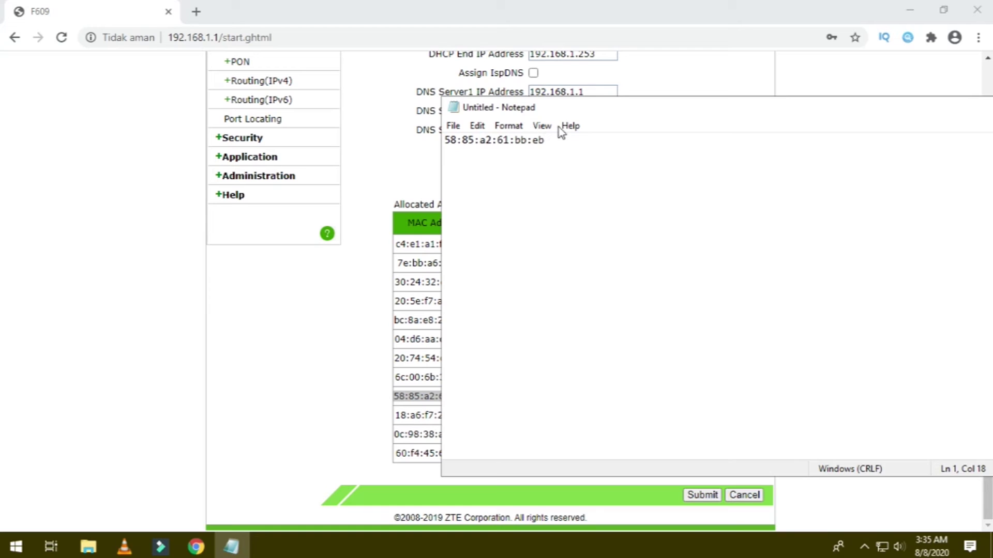
{"action": "left_click_drag", "start_coordinate": [593, 111], "coordinate": [358, 425]}
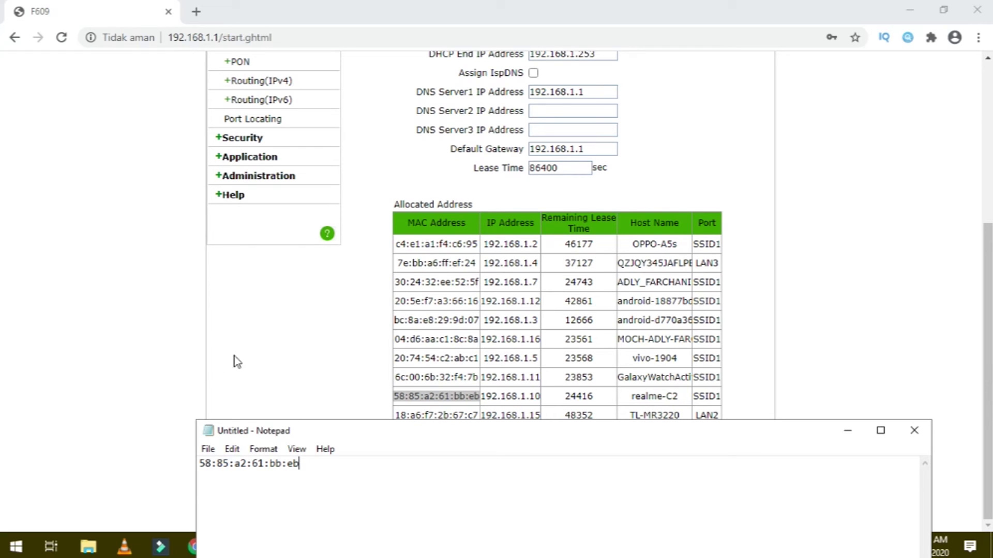
Set the SSID1 WLAN Access Control List mode to Block, with Notepad beside it.
{"action": "left_click", "coordinate": [182, 325]}
{"action": "scroll", "coordinate": [182, 328], "scroll_direction": "up", "scroll_amount": 4}
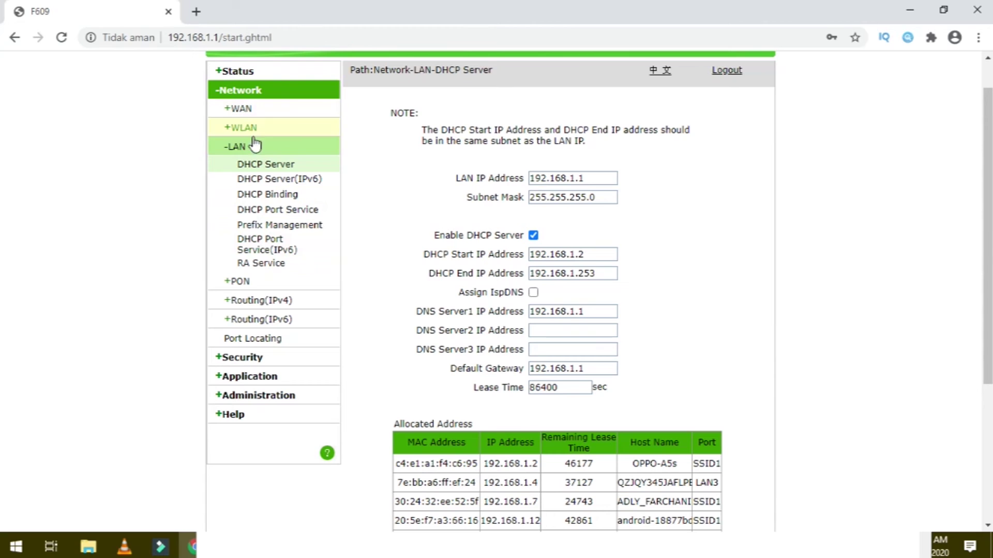
{"action": "left_click", "coordinate": [226, 130]}
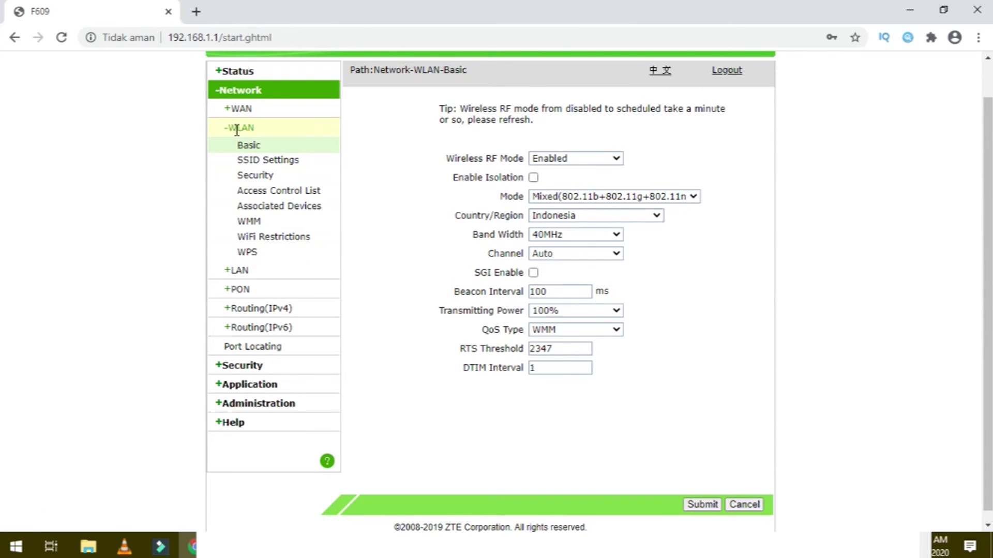
{"action": "left_click", "coordinate": [290, 192]}
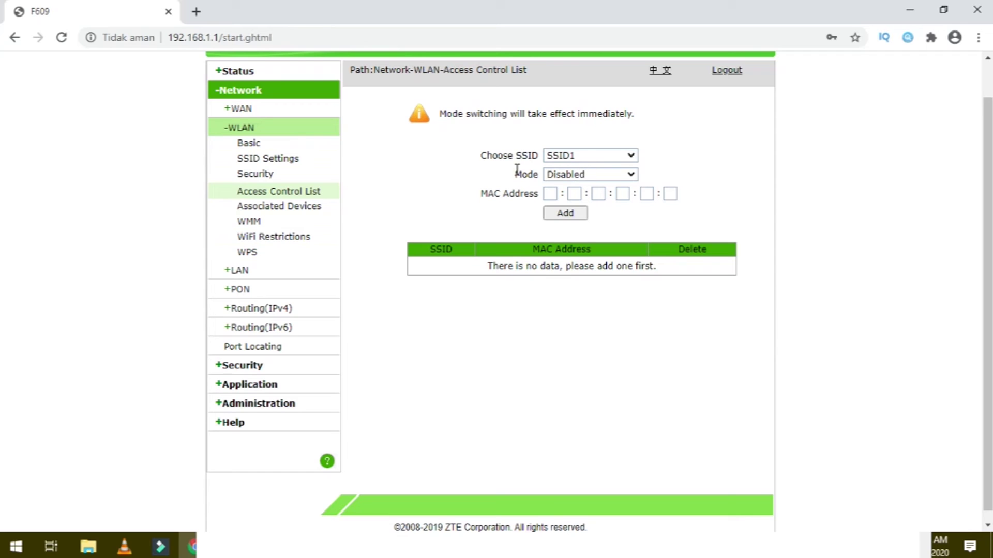
{"action": "left_click", "coordinate": [585, 176]}
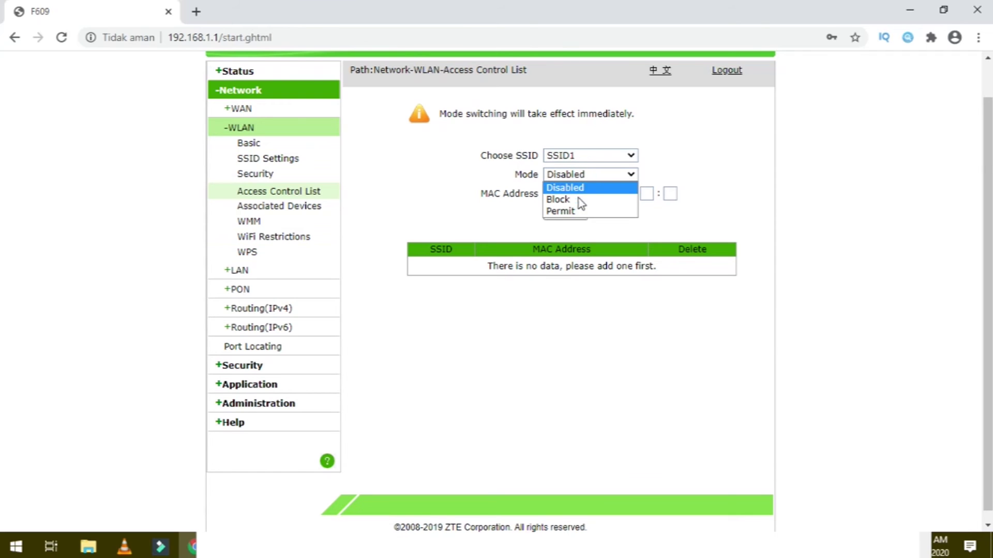
{"action": "left_click", "coordinate": [579, 200]}
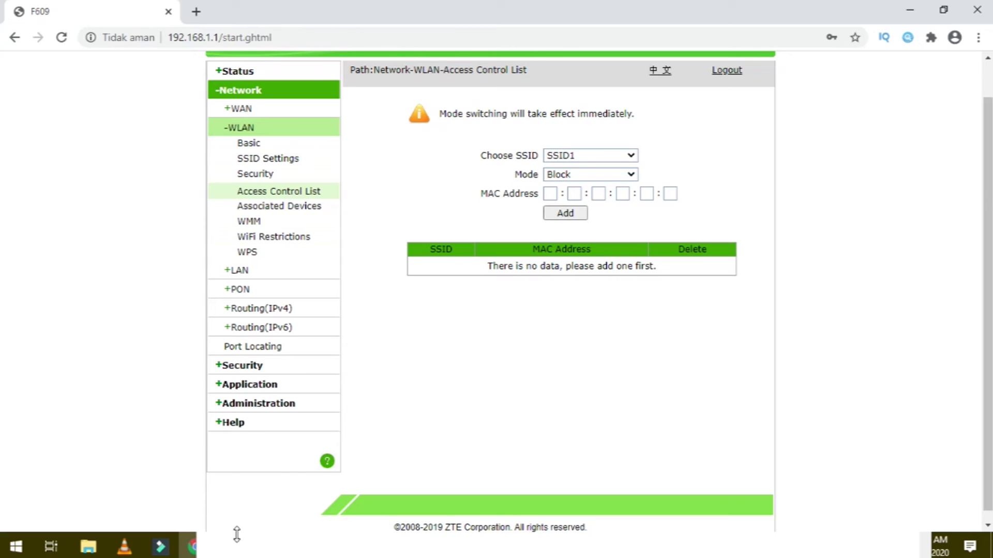
{"action": "left_click", "coordinate": [212, 553]}
{"action": "left_click_drag", "start_coordinate": [368, 439], "coordinate": [598, 325]}
Copy octet 58 from Notepad into the first MAC address box, undoing a stray paste.
{"action": "left_click", "coordinate": [437, 343]}
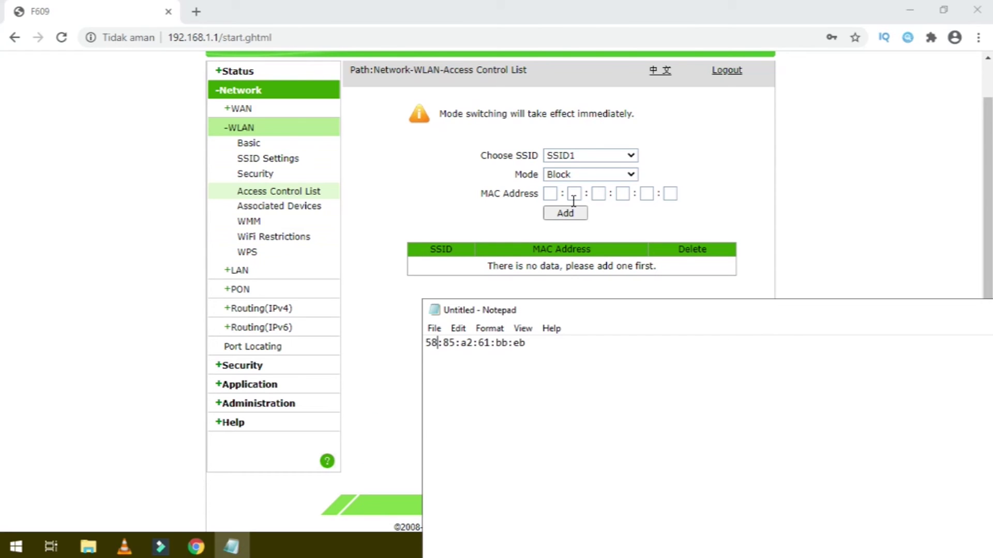
{"action": "double_click", "coordinate": [434, 344]}
{"action": "right_click", "coordinate": [429, 350]}
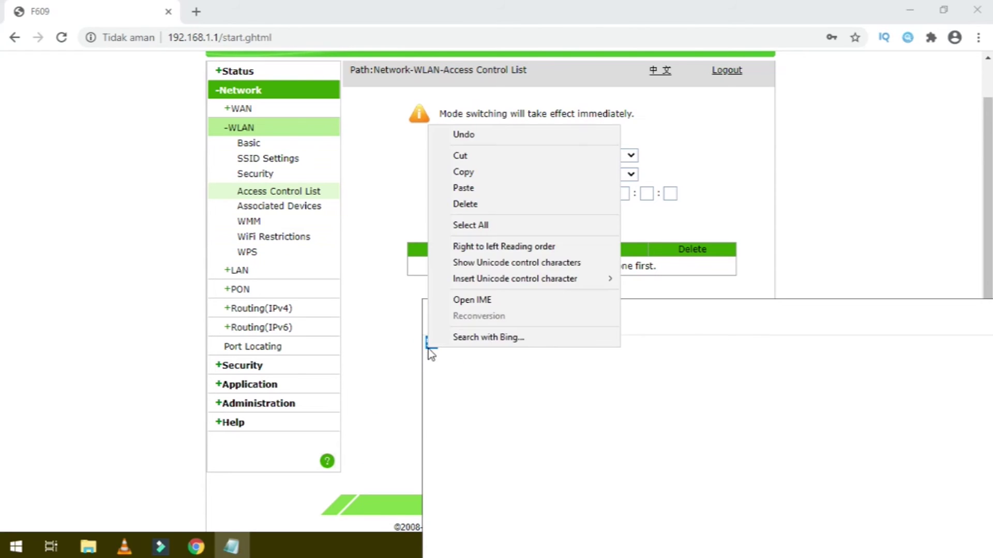
{"action": "left_click", "coordinate": [454, 183]}
{"action": "key", "text": "ctrl+z"}
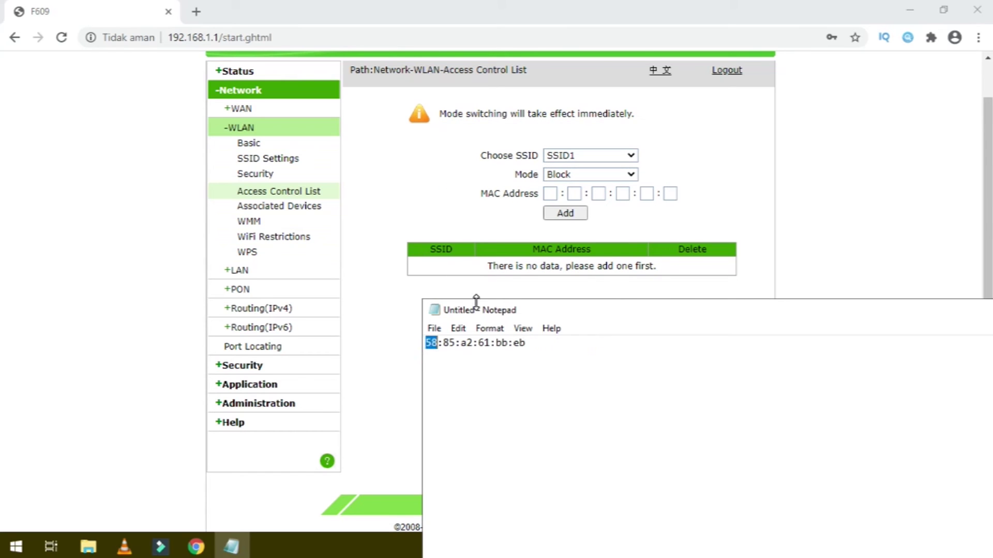
{"action": "right_click", "coordinate": [428, 342]}
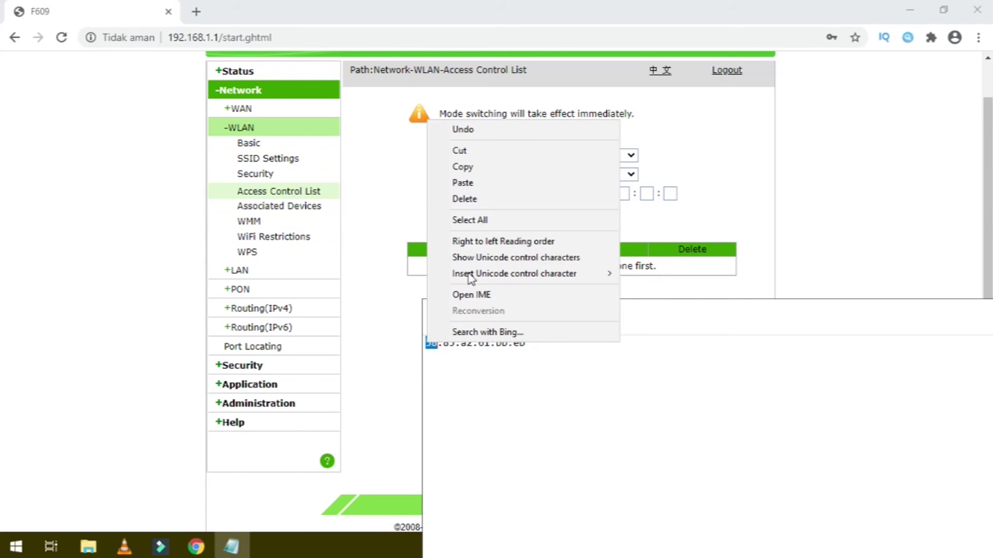
{"action": "left_click", "coordinate": [459, 166]}
{"action": "left_click", "coordinate": [553, 192]}
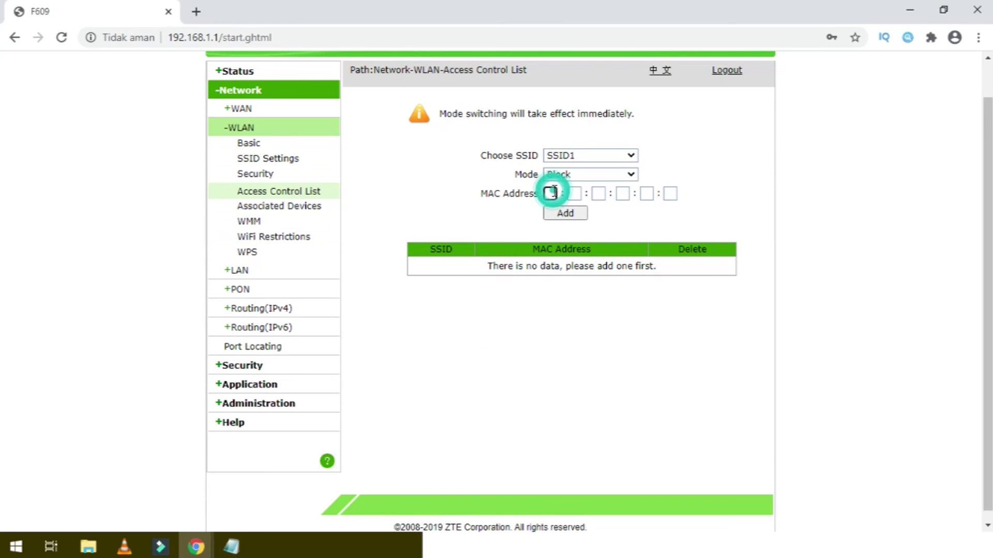
{"action": "right_click", "coordinate": [553, 193]}
{"action": "left_click", "coordinate": [599, 309]}
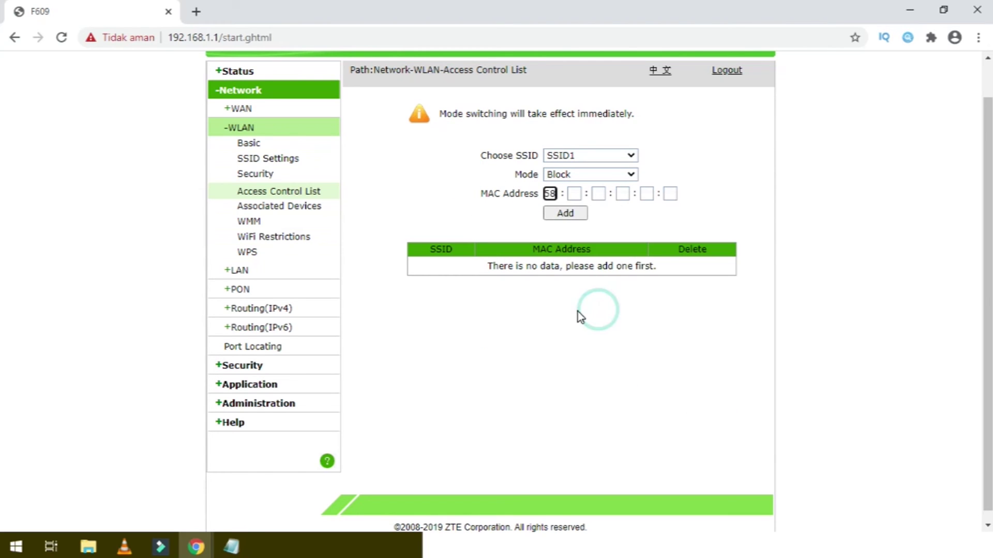
Copy octet 85 from Notepad into the second MAC address box.
{"action": "left_click", "coordinate": [480, 548]}
{"action": "left_click_drag", "start_coordinate": [614, 319], "coordinate": [664, 285]}
{"action": "left_click", "coordinate": [501, 310]}
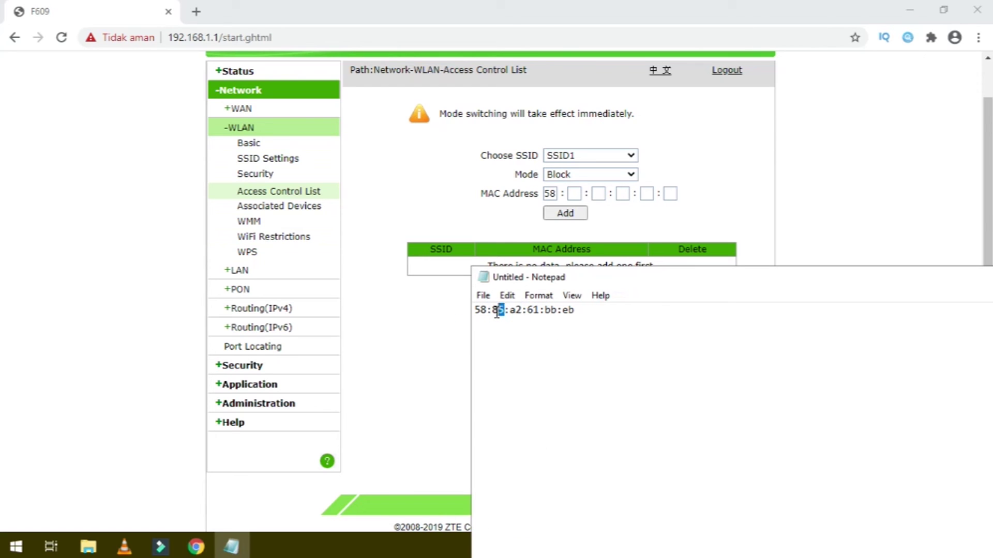
{"action": "right_click", "coordinate": [496, 311]}
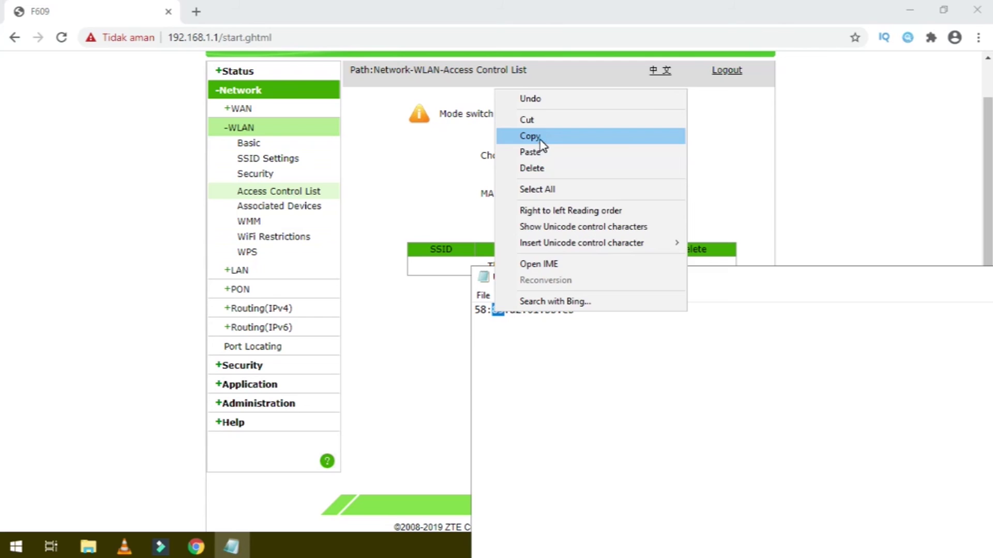
{"action": "left_click", "coordinate": [530, 136]}
{"action": "left_click", "coordinate": [573, 194]}
{"action": "right_click", "coordinate": [574, 195]}
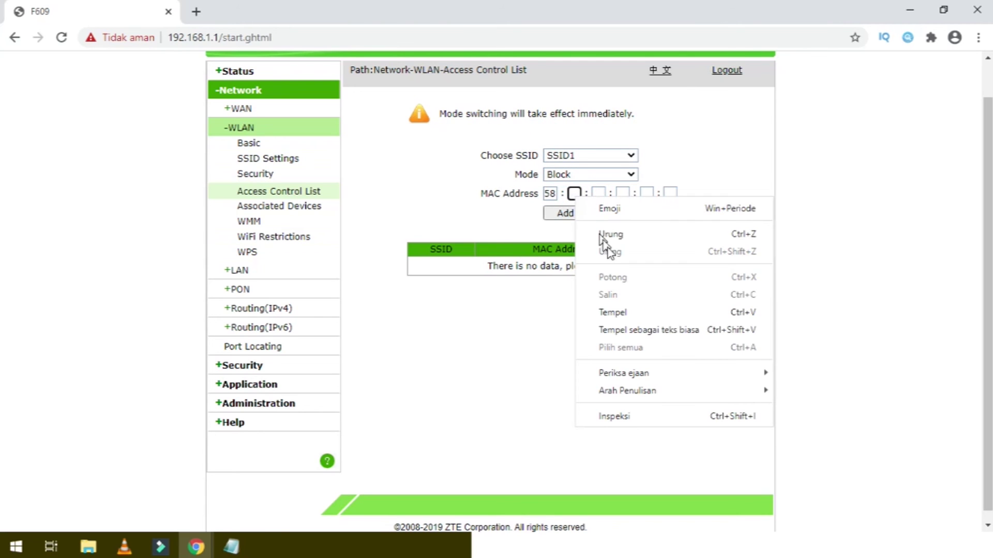
{"action": "left_click", "coordinate": [622, 309]}
Copy octet a2 from Notepad for the third MAC address box.
{"action": "left_click", "coordinate": [552, 556]}
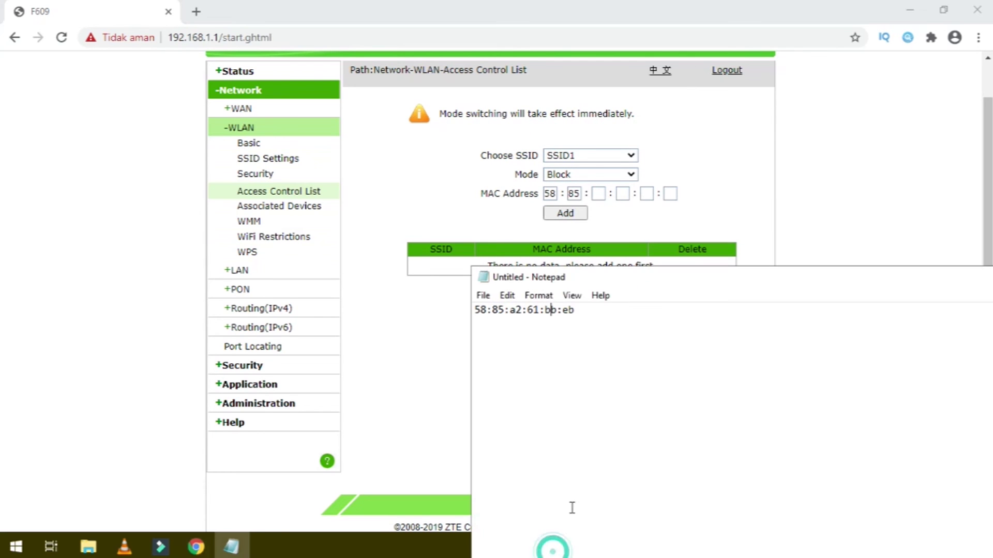
{"action": "left_click", "coordinate": [537, 309]}
{"action": "double_click", "coordinate": [515, 310]}
{"action": "right_click", "coordinate": [513, 312]}
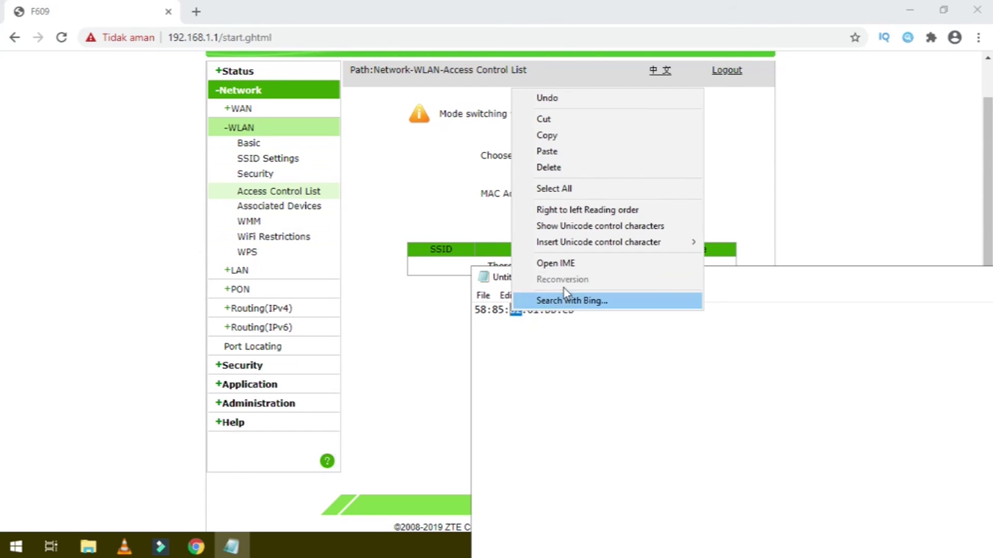
{"action": "left_click", "coordinate": [534, 136]}
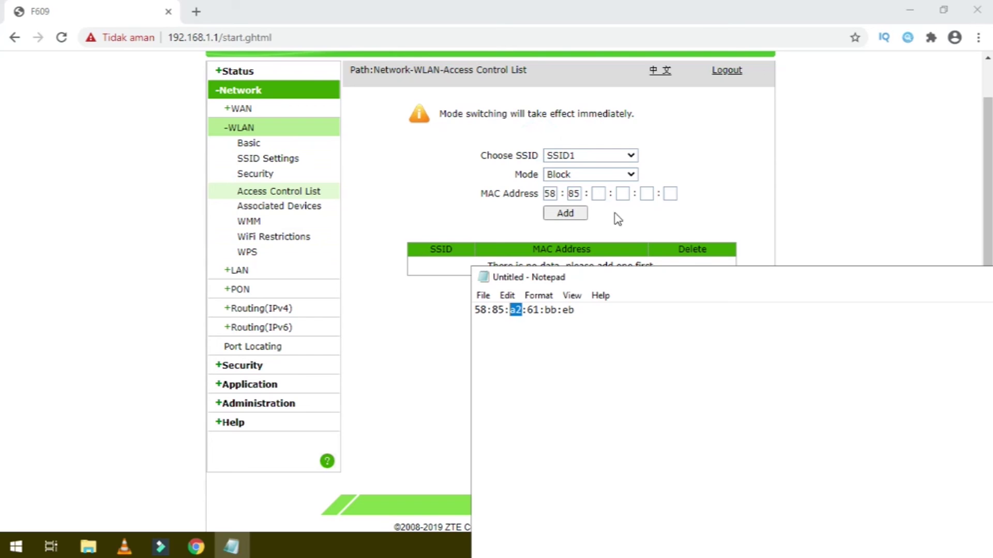
{"action": "left_click", "coordinate": [598, 193]}
{"action": "right_click", "coordinate": [599, 194]}
Paste a2 into the third MAC box and 61 into the fourth.
{"action": "left_click", "coordinate": [645, 308]}
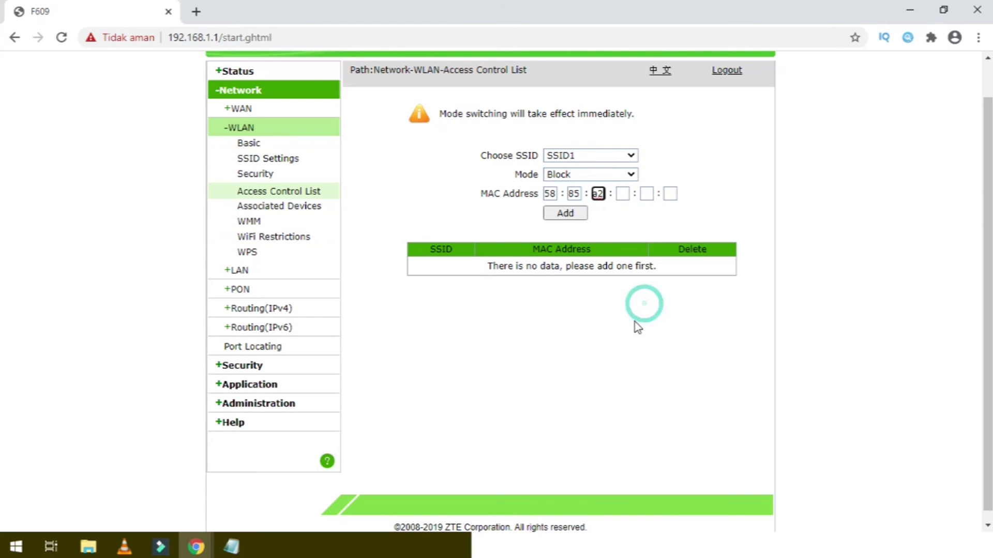
{"action": "left_click", "coordinate": [523, 544]}
{"action": "double_click", "coordinate": [532, 311]}
{"action": "right_click", "coordinate": [531, 314]}
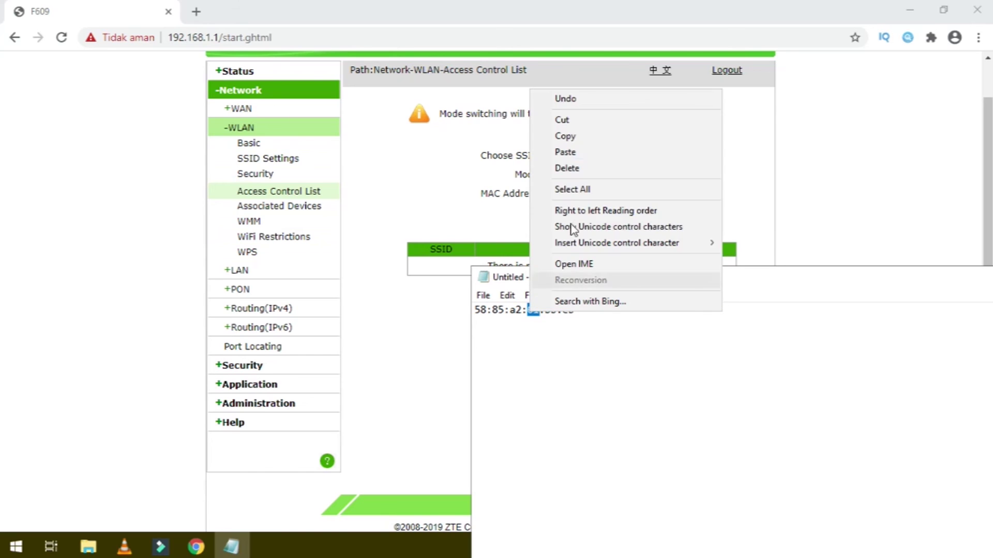
{"action": "left_click", "coordinate": [558, 137]}
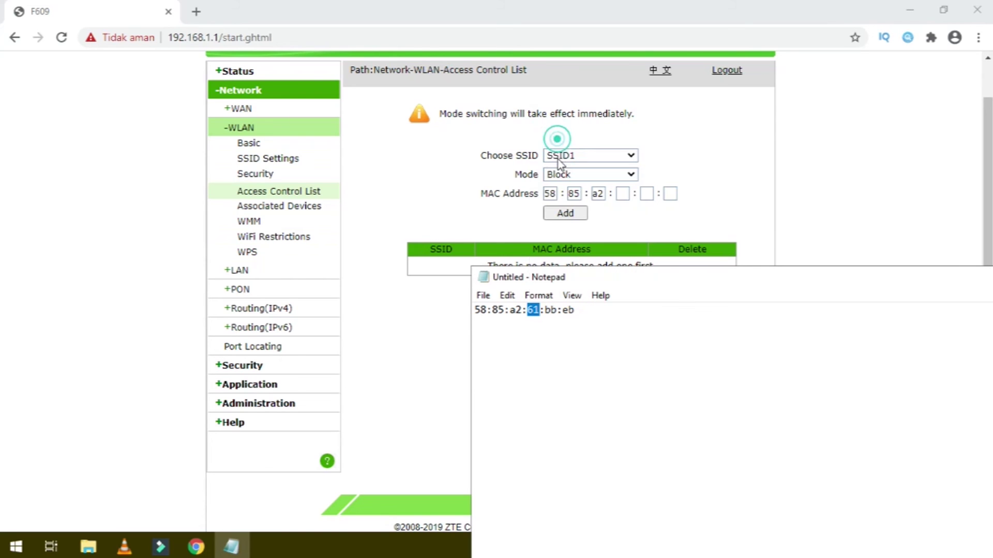
{"action": "left_click", "coordinate": [622, 194]}
{"action": "right_click", "coordinate": [622, 194]}
{"action": "left_click", "coordinate": [676, 312]}
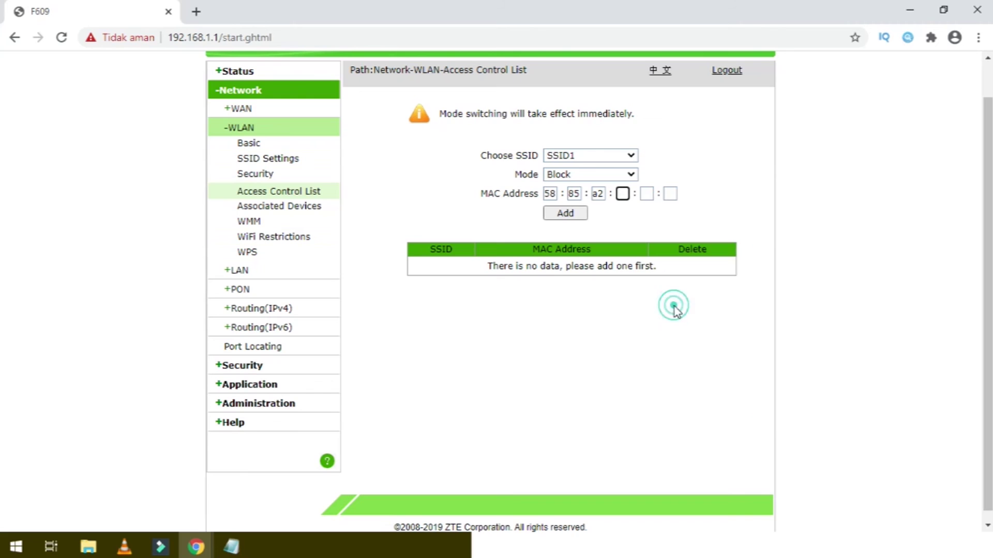
Copy octet bb from Notepad into the fifth MAC address box.
{"action": "left_click", "coordinate": [660, 544]}
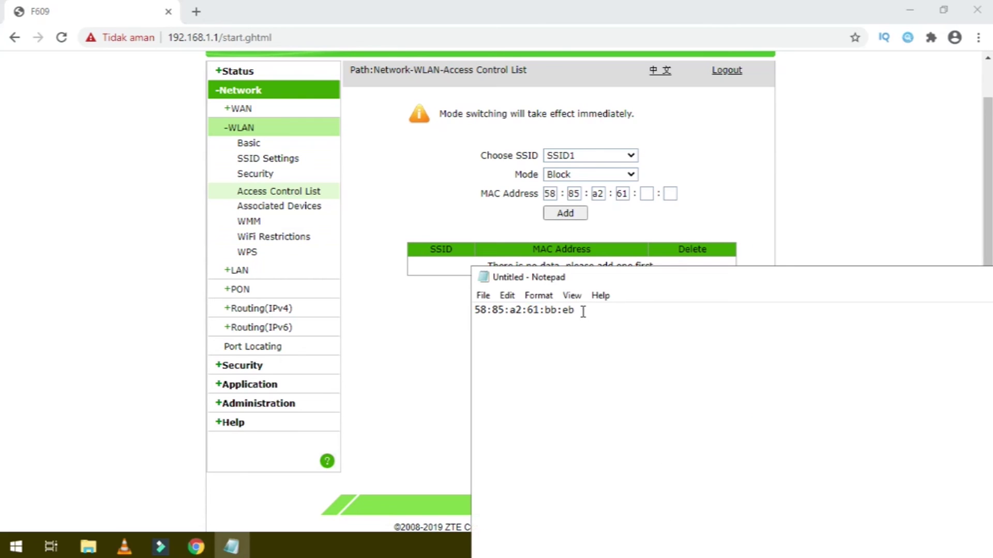
{"action": "left_click_drag", "start_coordinate": [558, 310], "coordinate": [546, 312]}
{"action": "right_click", "coordinate": [550, 310]}
{"action": "left_click", "coordinate": [585, 352]}
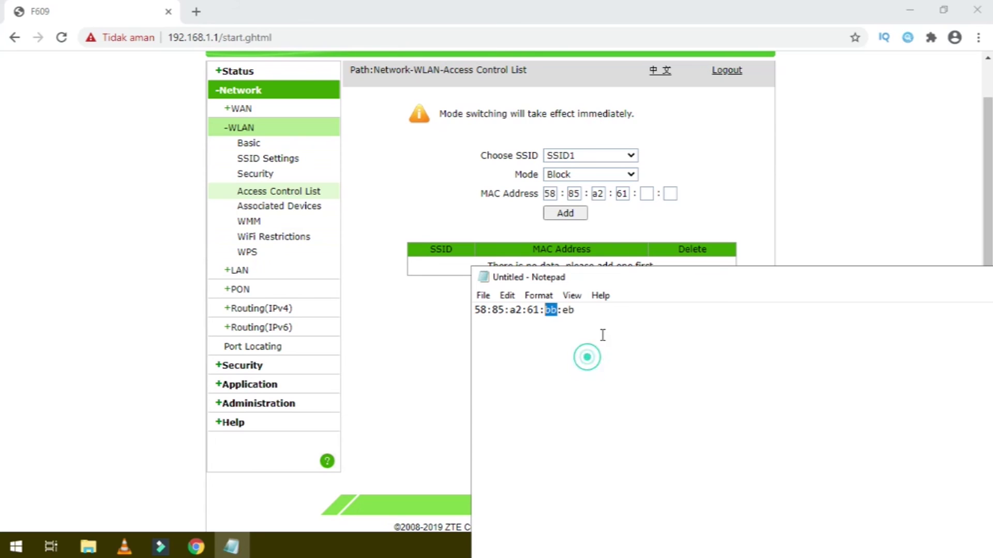
{"action": "left_click", "coordinate": [647, 194]}
{"action": "right_click", "coordinate": [650, 197]}
{"action": "left_click", "coordinate": [688, 310]}
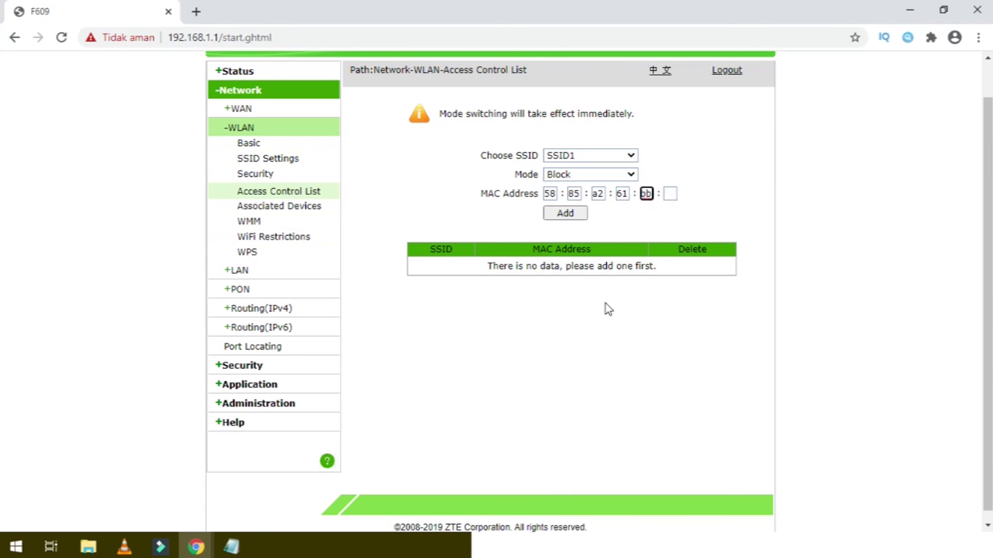
Copy octet eb into the sixth MAC box, completing 58:85:a2:61:bb:eb.
{"action": "left_click", "coordinate": [526, 546]}
{"action": "left_click_drag", "start_coordinate": [582, 310], "coordinate": [563, 311]}
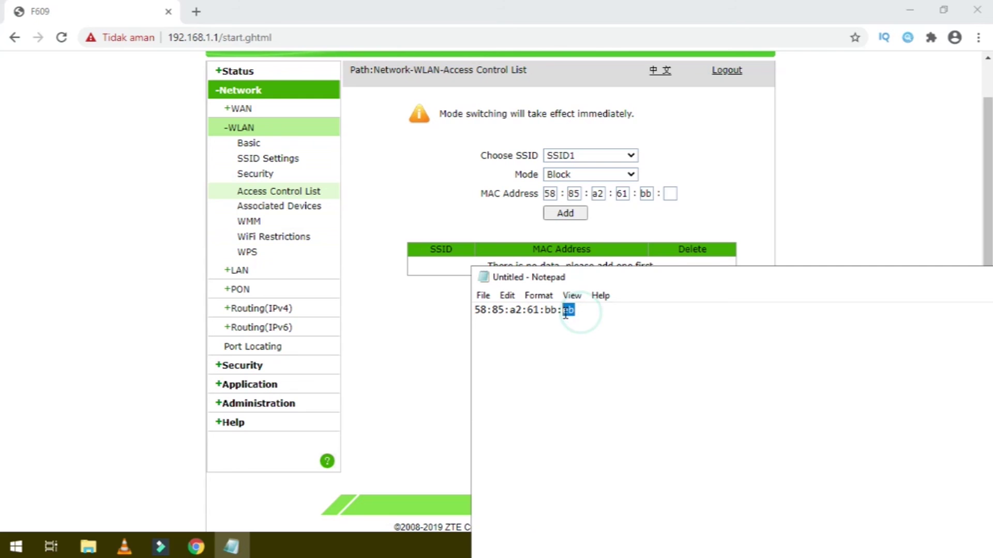
{"action": "right_click", "coordinate": [567, 312]}
{"action": "left_click", "coordinate": [595, 137]}
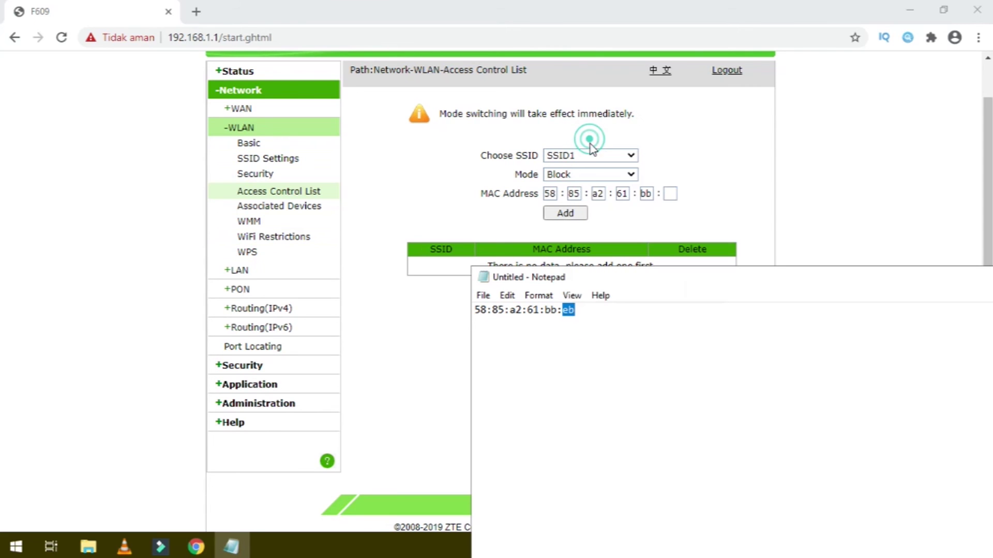
{"action": "right_click", "coordinate": [670, 193]}
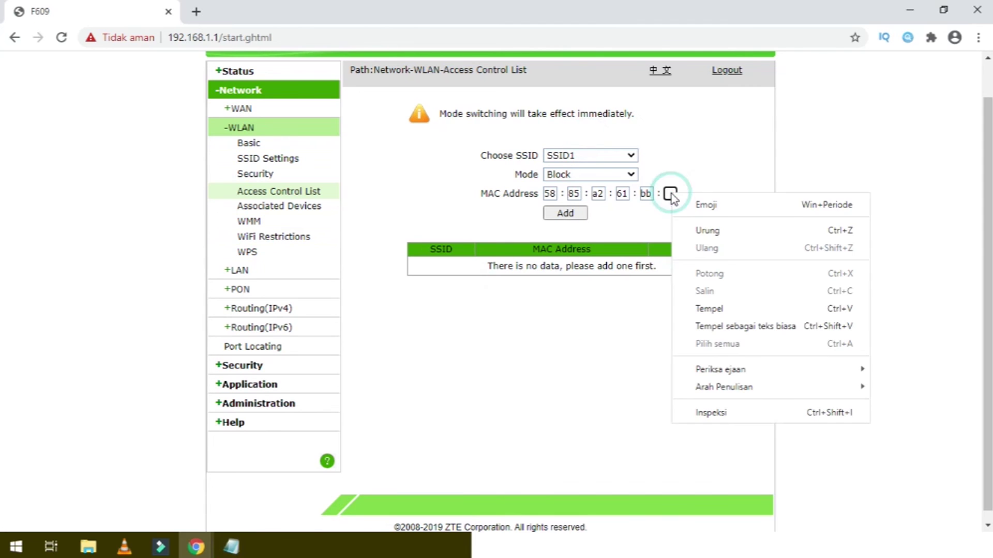
{"action": "left_click", "coordinate": [696, 310]}
{"action": "left_click", "coordinate": [645, 328]}
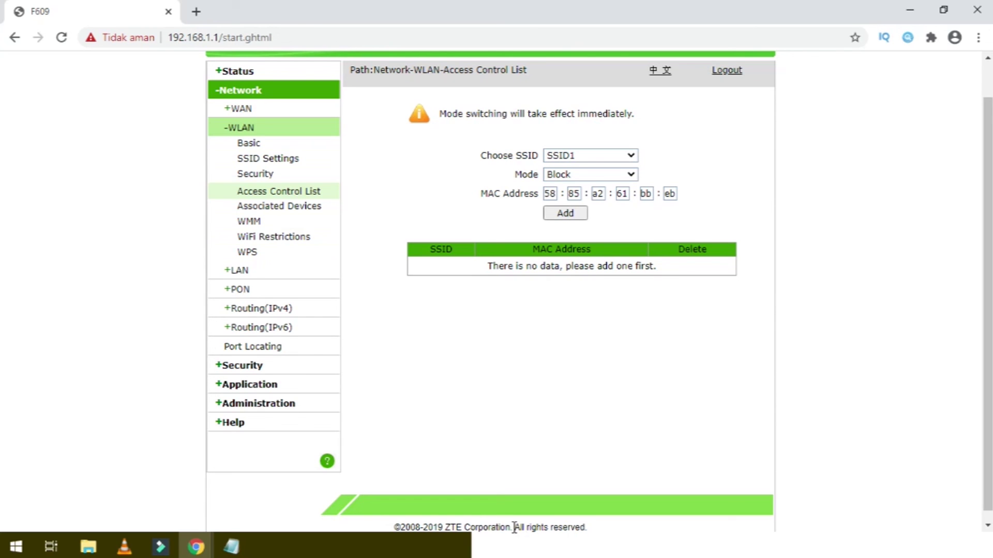
Add MAC 58:85:a2:61:bb:eb to SSID1's Block list.
{"action": "left_click", "coordinate": [569, 216]}
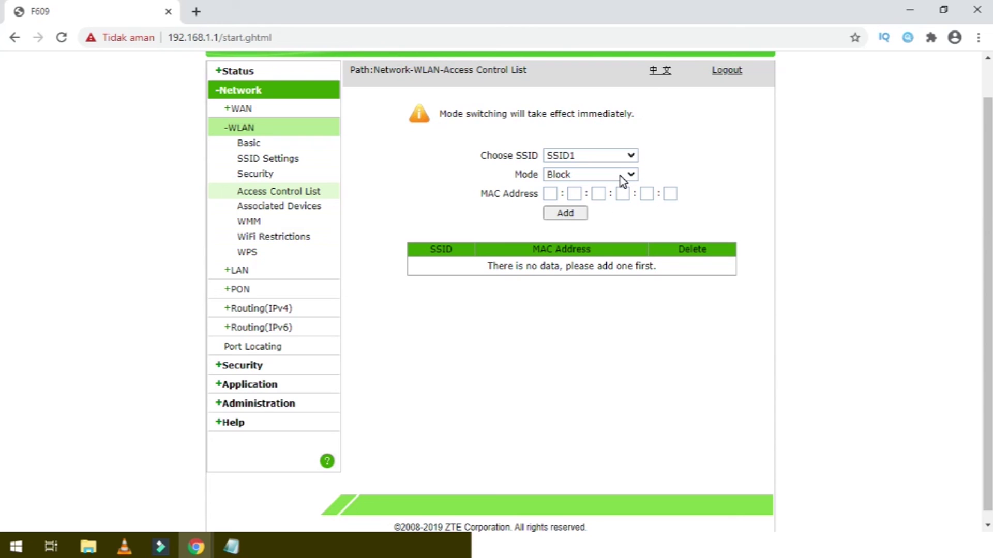
Close the Notepad note holding the MAC address without saving it.
{"action": "key", "text": "alt+Tab"}
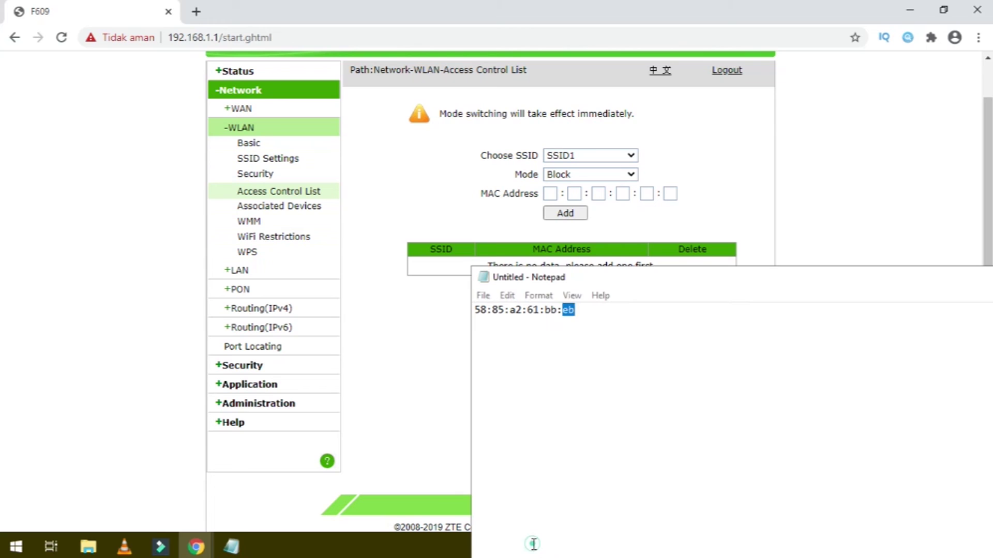
{"action": "left_click", "coordinate": [763, 279]}
{"action": "left_click_drag", "start_coordinate": [692, 281], "coordinate": [352, 183]}
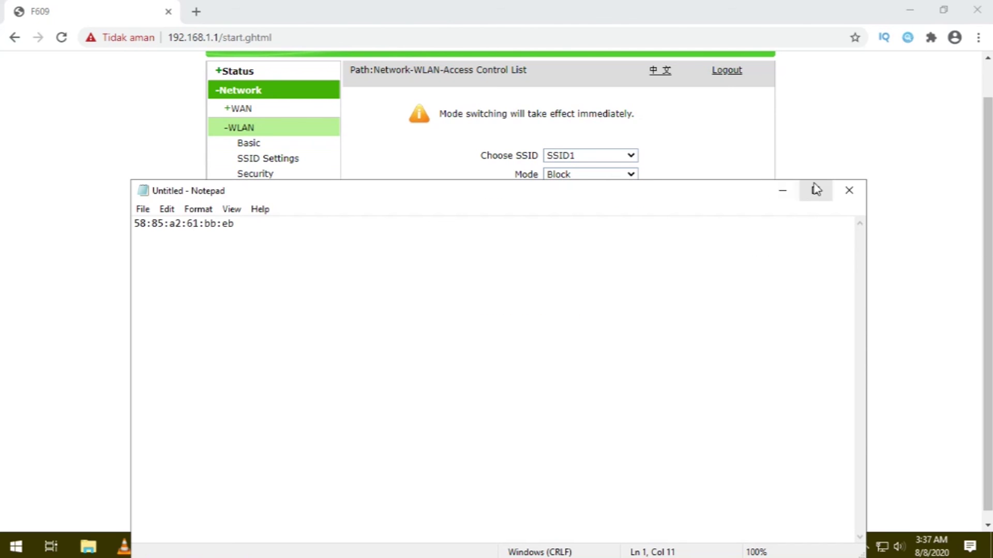
{"action": "left_click", "coordinate": [842, 192]}
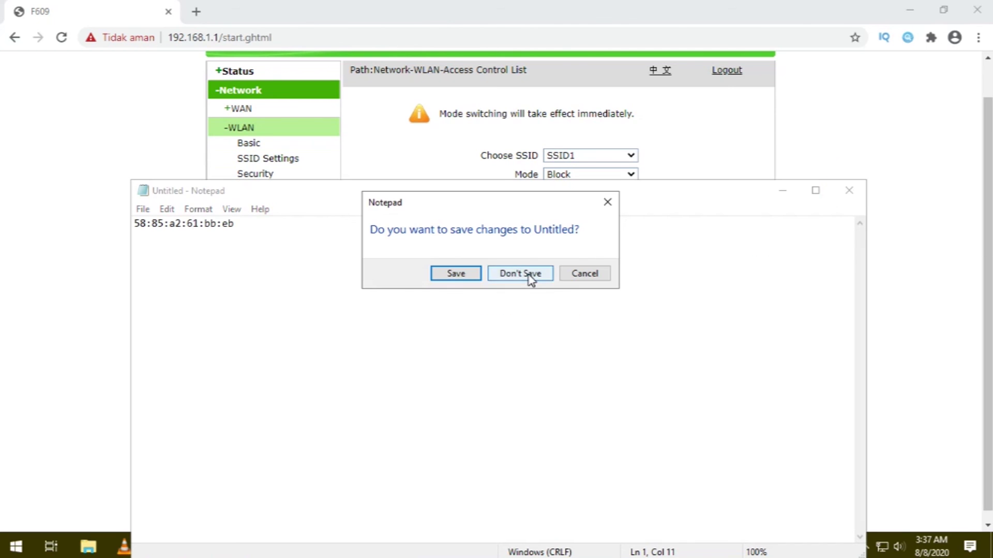
{"action": "left_click", "coordinate": [522, 274]}
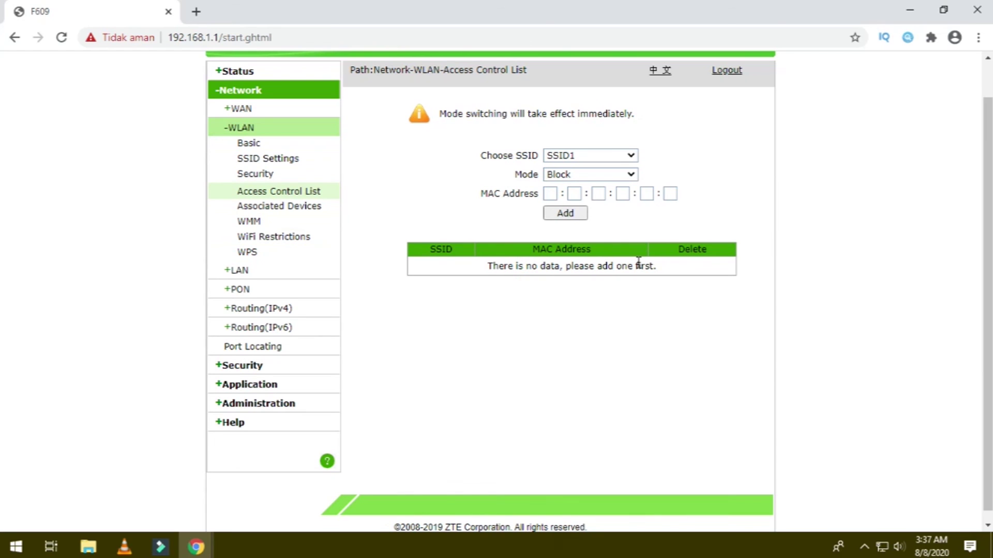